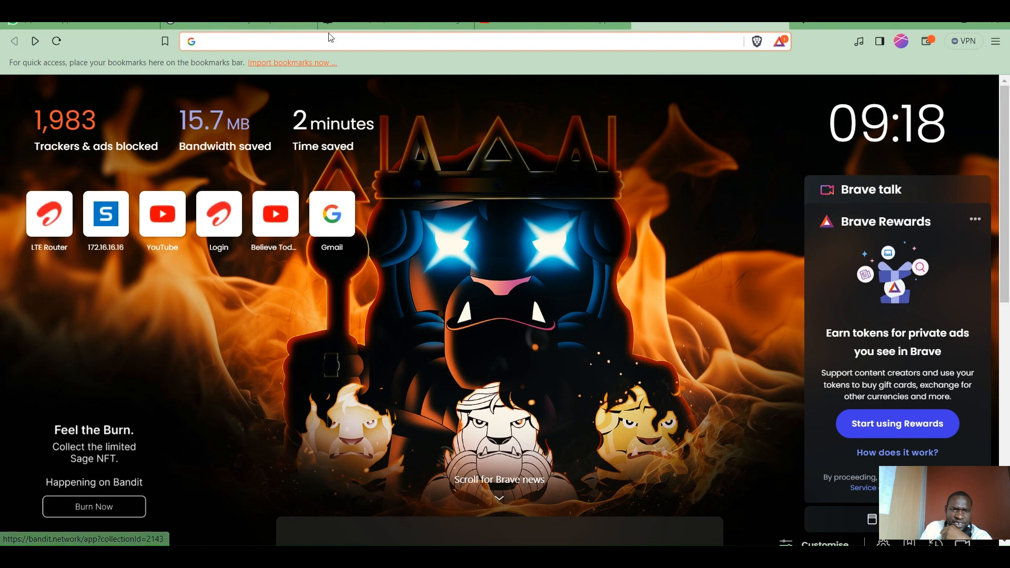
{"action": "left_click", "coordinate": [307, 42]}
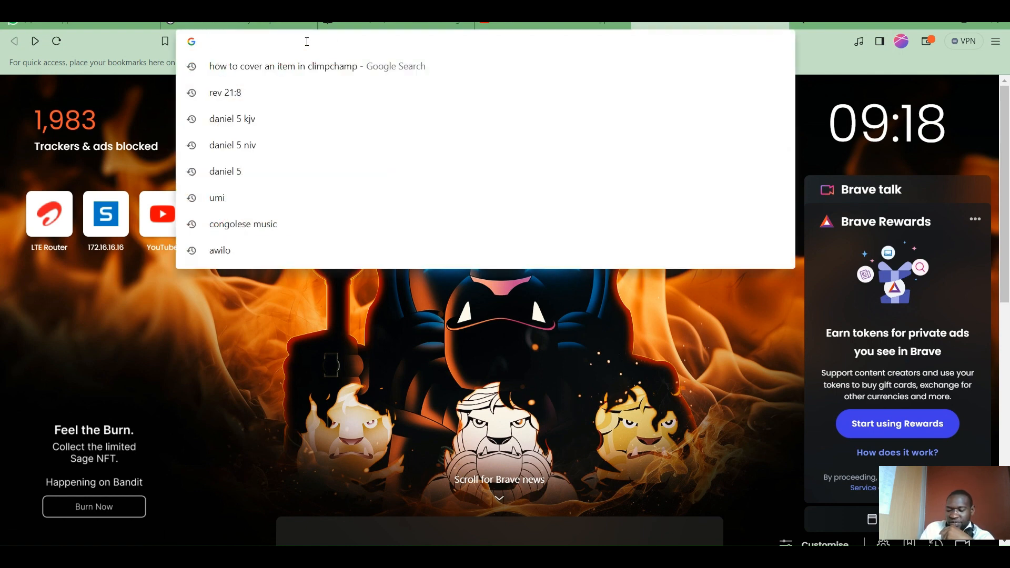
{"action": "type", "text": "172"}
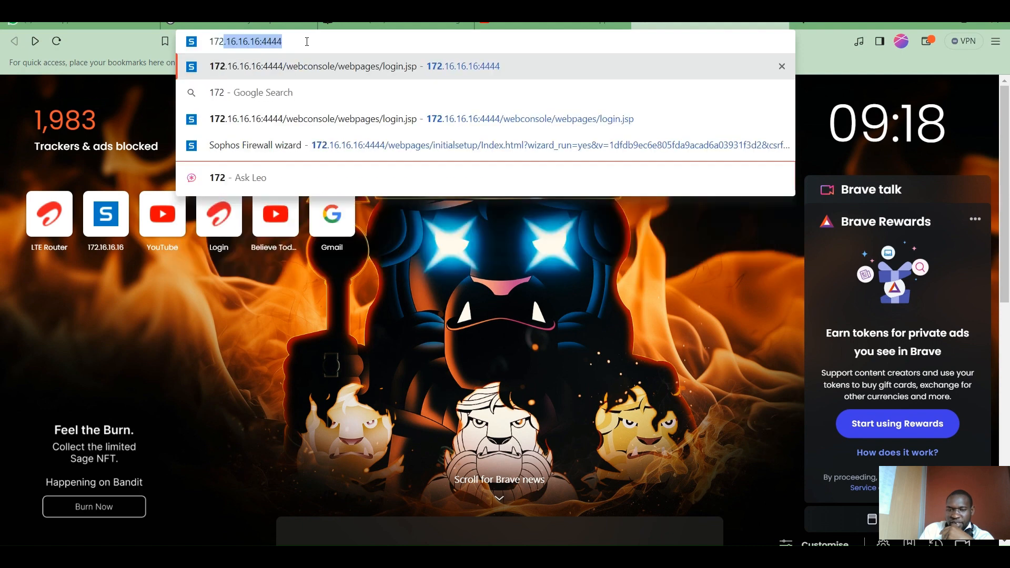
{"action": "key", "text": "BackSpace"}
{"action": "key", "text": "BackSpace"}
{"action": "key", "text": "BackSpace"}
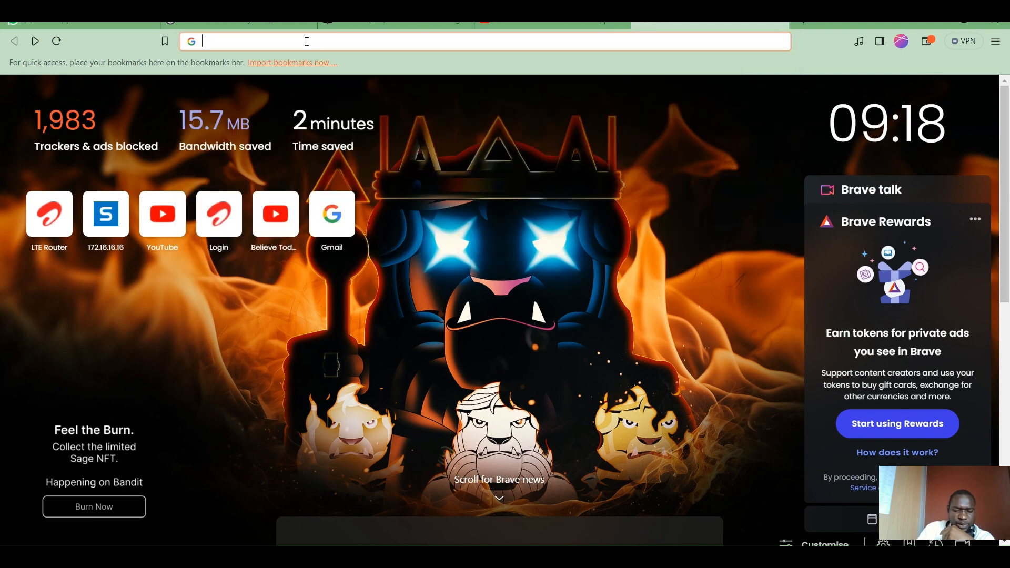
{"action": "type", "text": "htt"}
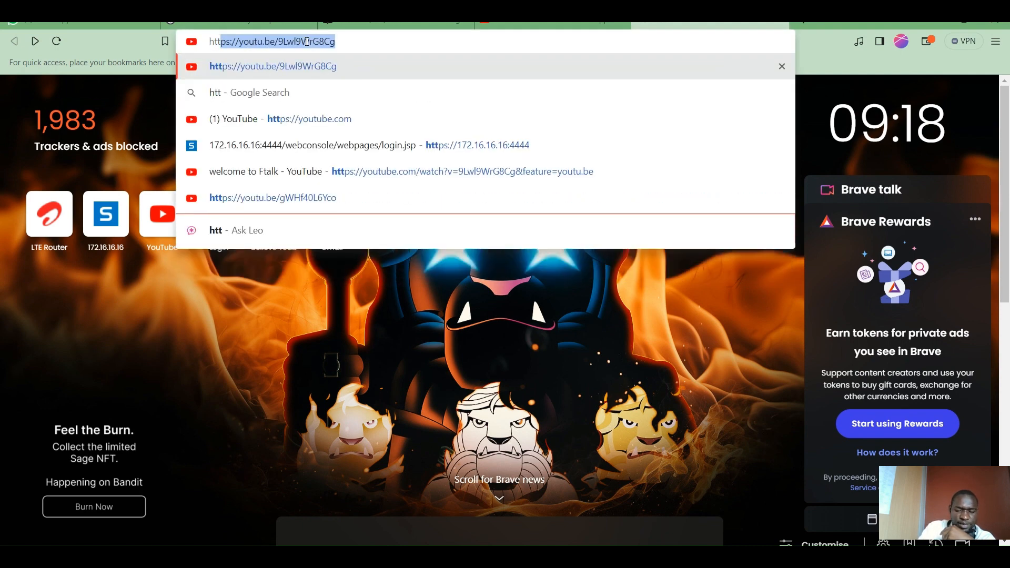
{"action": "type", "text": "ps"}
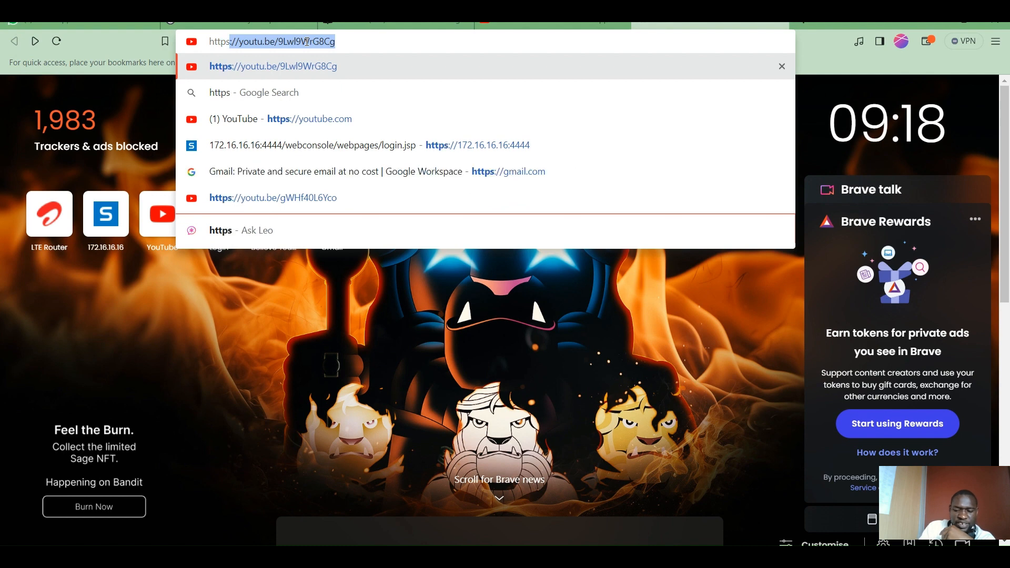
{"action": "type", "text": "://"}
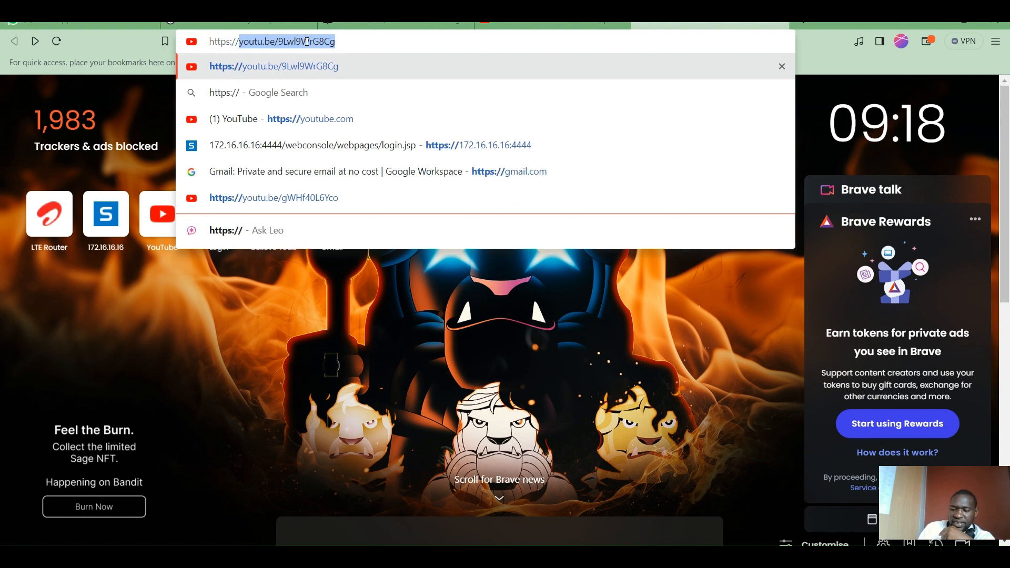
{"action": "type", "text": "172."}
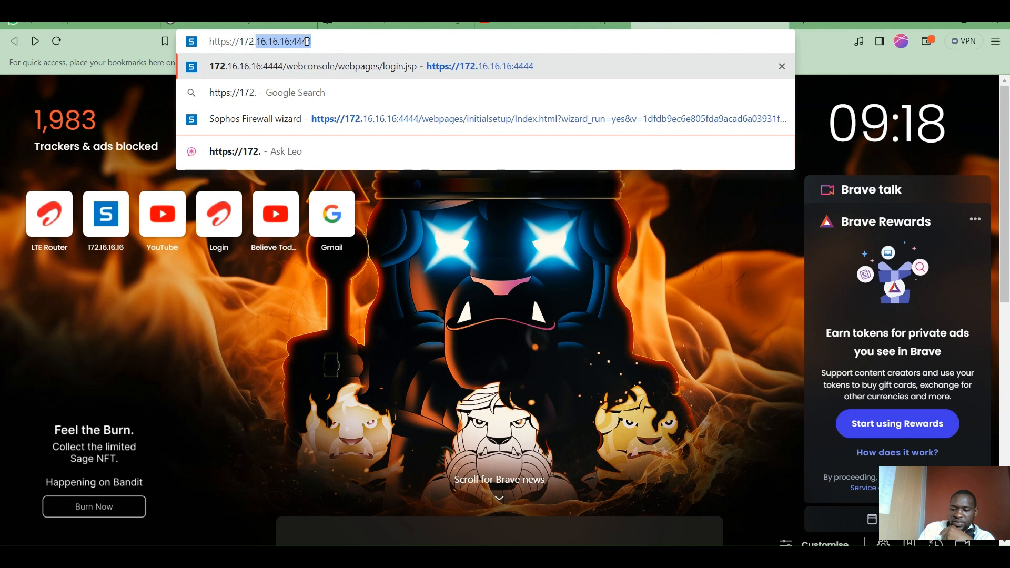
{"action": "type", "text": "16.16.16"}
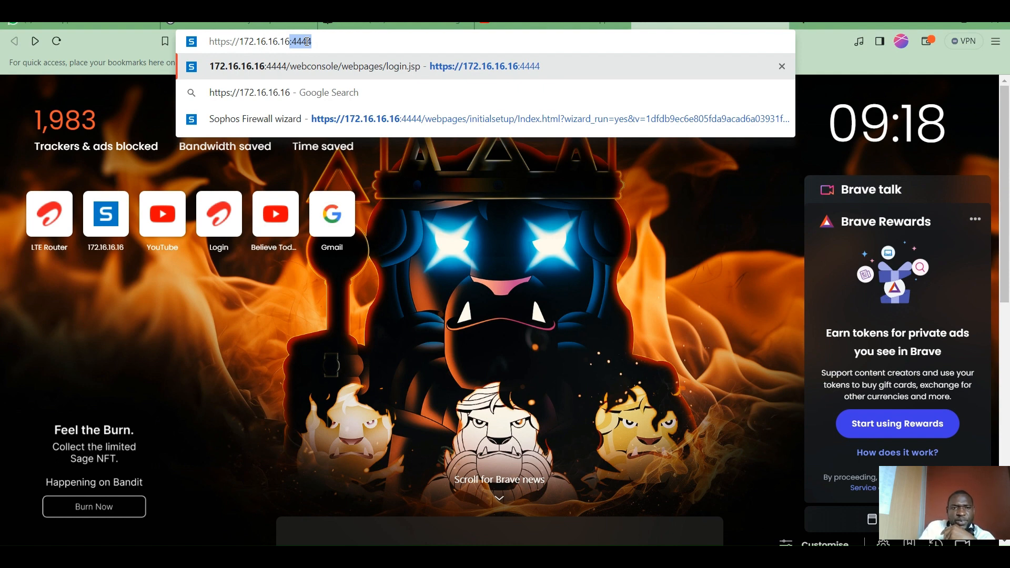
{"action": "key", "text": "Return"}
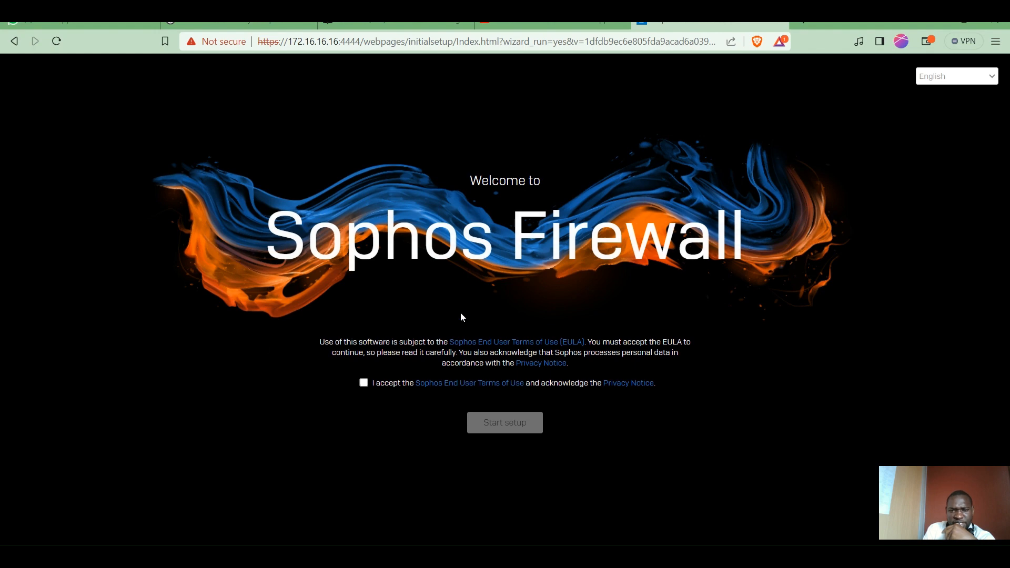
Accept the Sophos End User Terms of Use on the welcome page.
{"action": "left_click", "coordinate": [364, 384]}
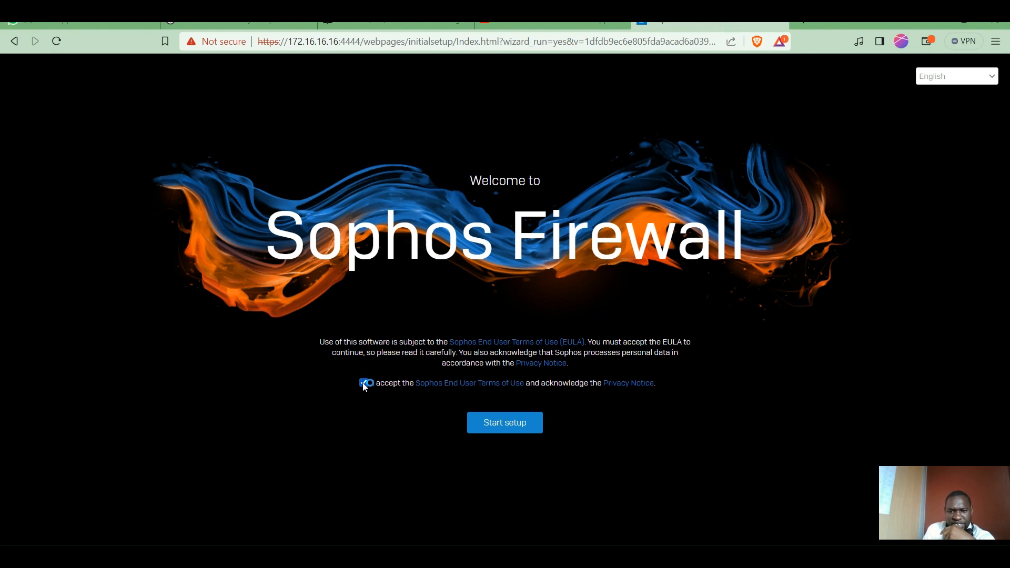
Start the setup wizard and enter a strong new default administrator password.
{"action": "left_click", "coordinate": [514, 426]}
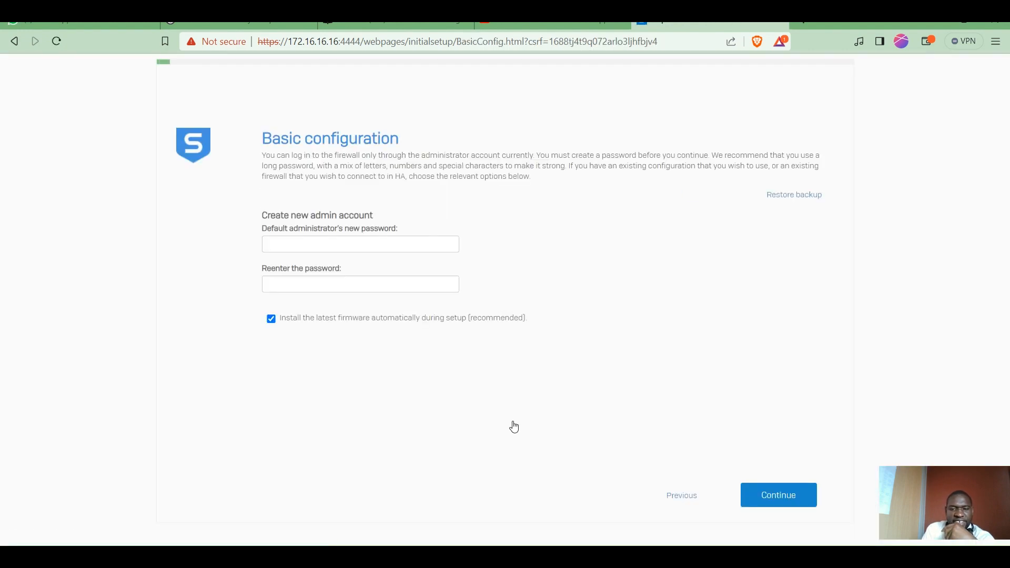
{"action": "left_click", "coordinate": [319, 244]}
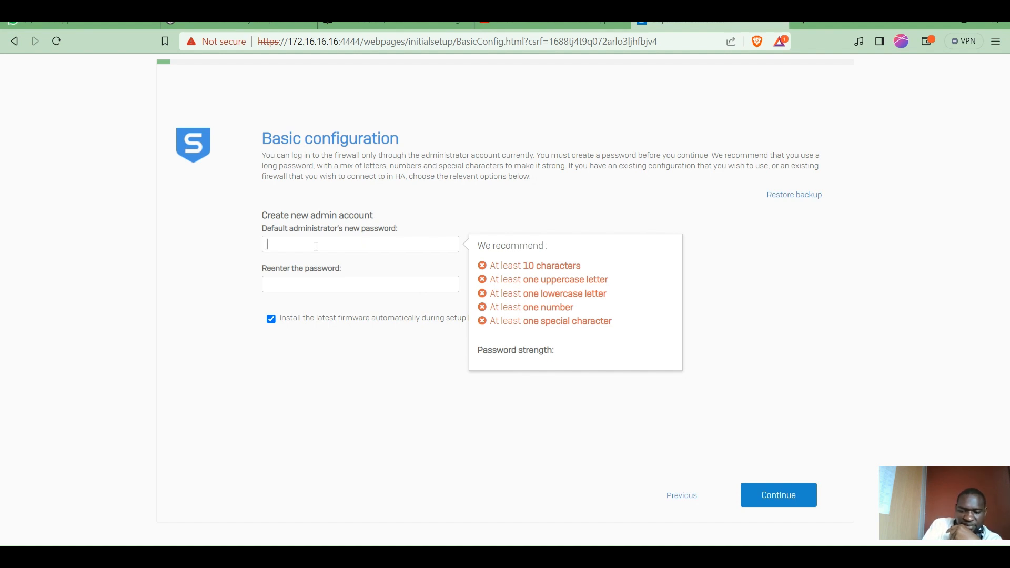
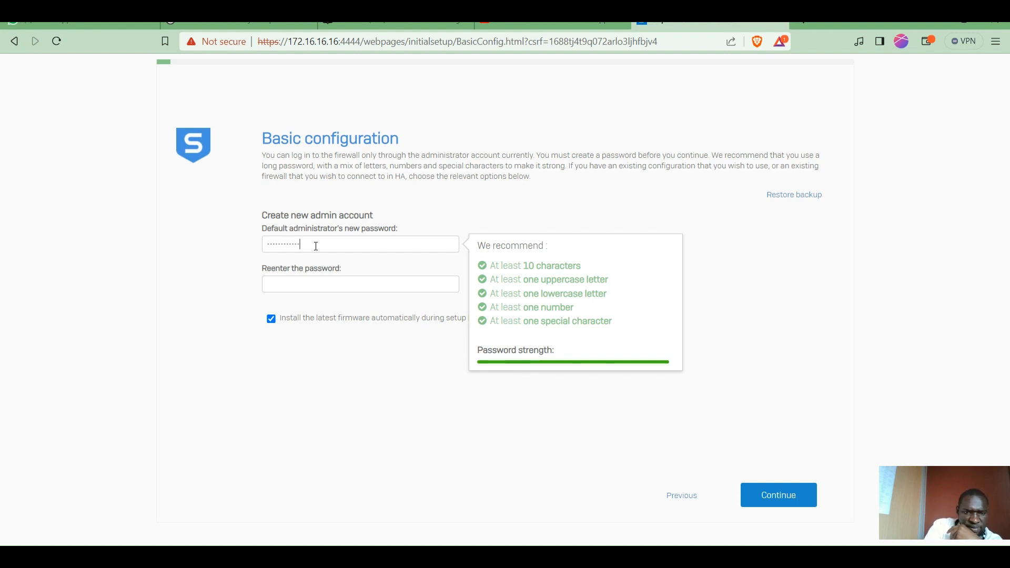
Re-enter the admin password and turn off automatic latest-firmware installation during setup.
{"action": "left_click", "coordinate": [296, 287]}
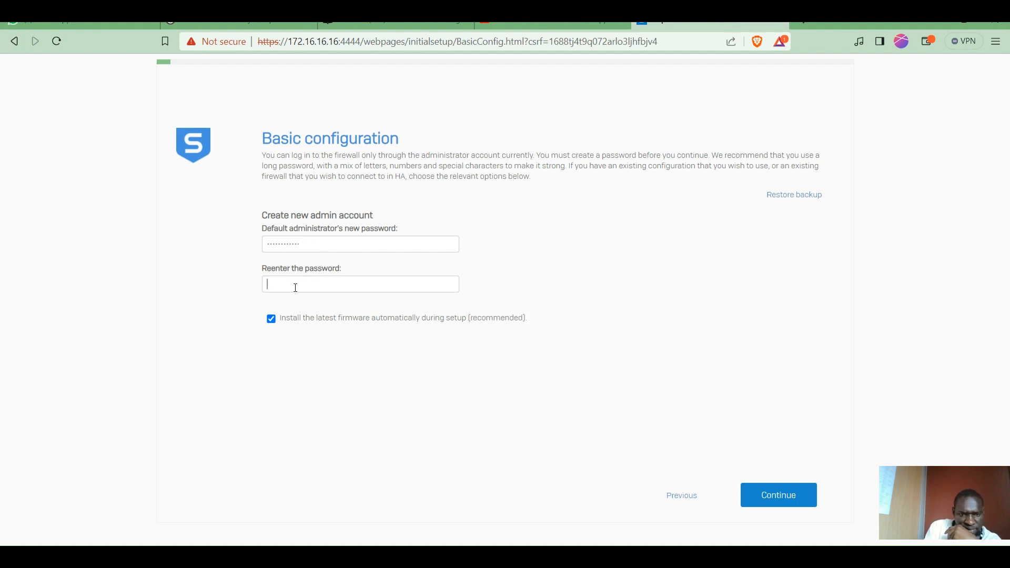
{"action": "type", "text": "S"}
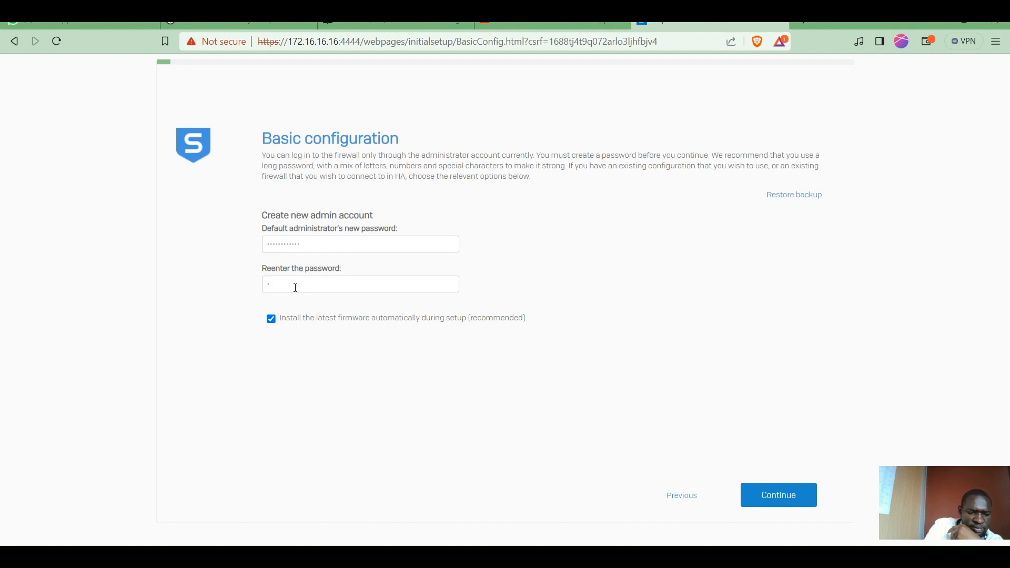
{"action": "type", "text": "••••"}
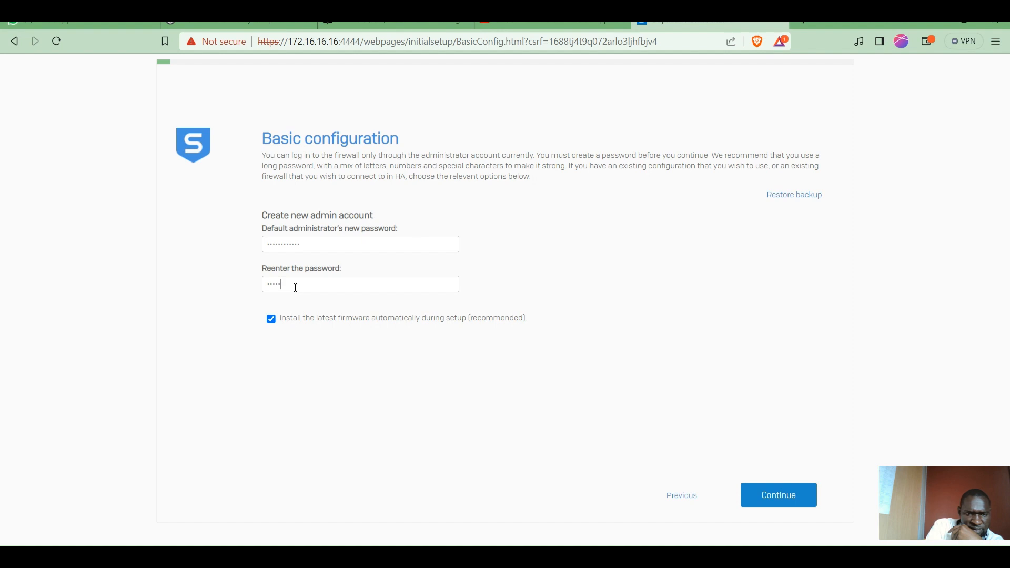
{"action": "type", "text": "•••"}
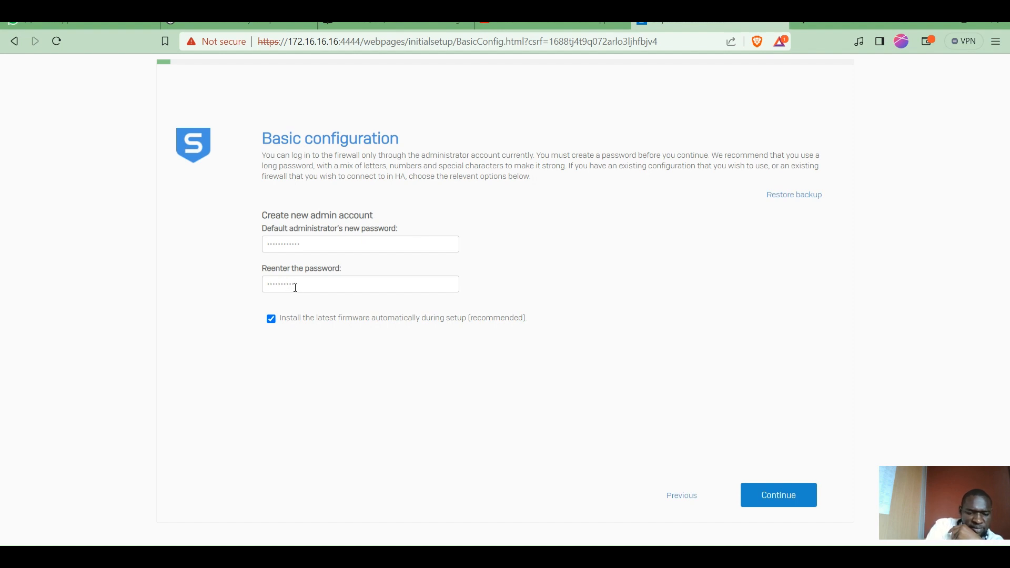
{"action": "type", "text": "•"}
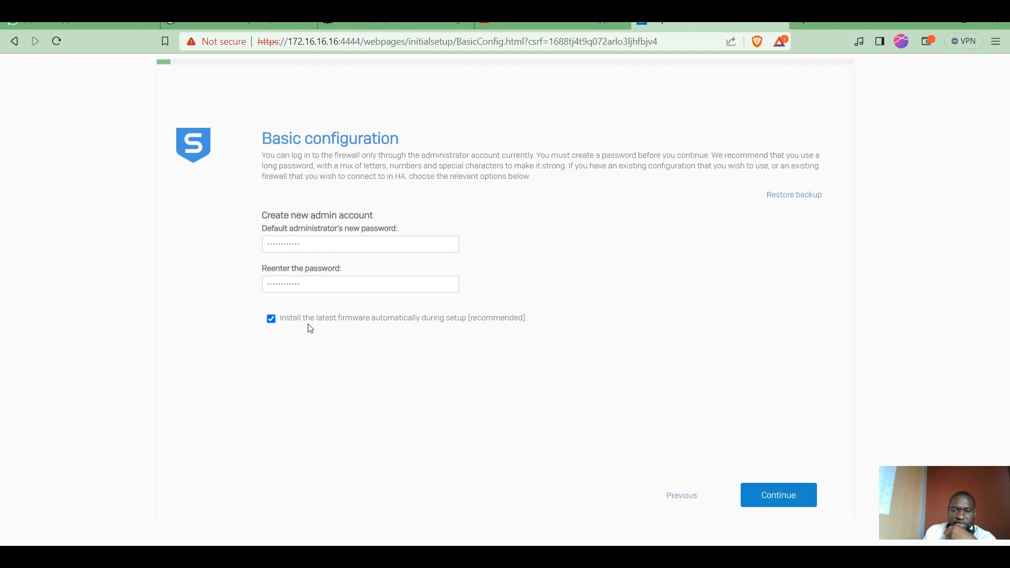
{"action": "left_click", "coordinate": [272, 319]}
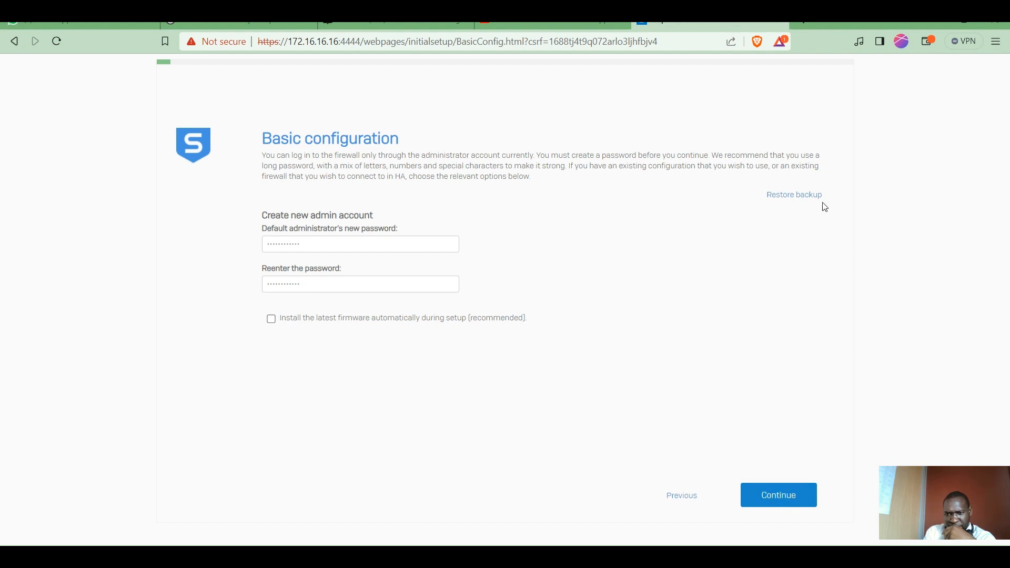
Attempt several times to choose restoring settings from a backup.
{"action": "left_click", "coordinate": [790, 200]}
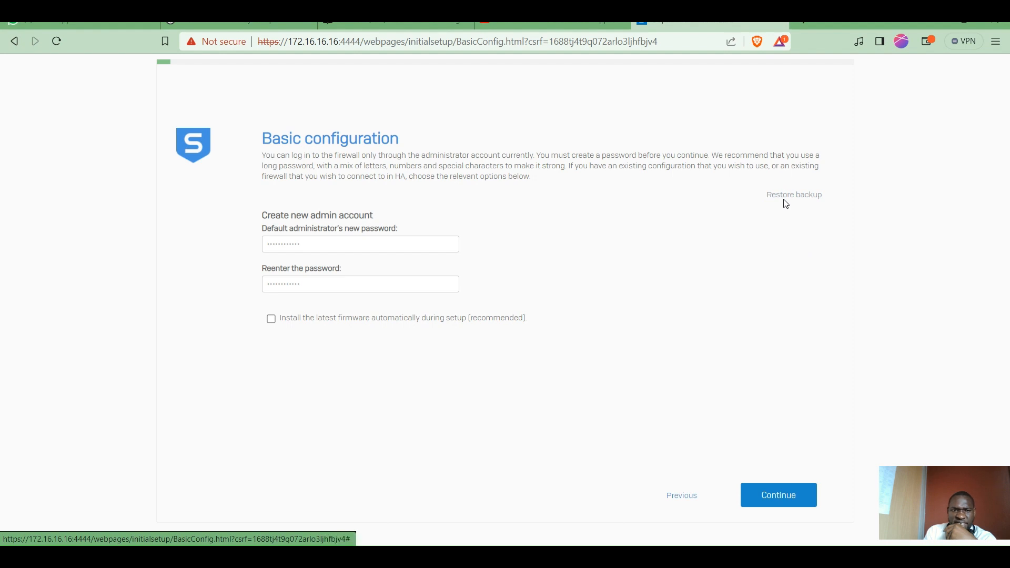
{"action": "left_click", "coordinate": [785, 200]}
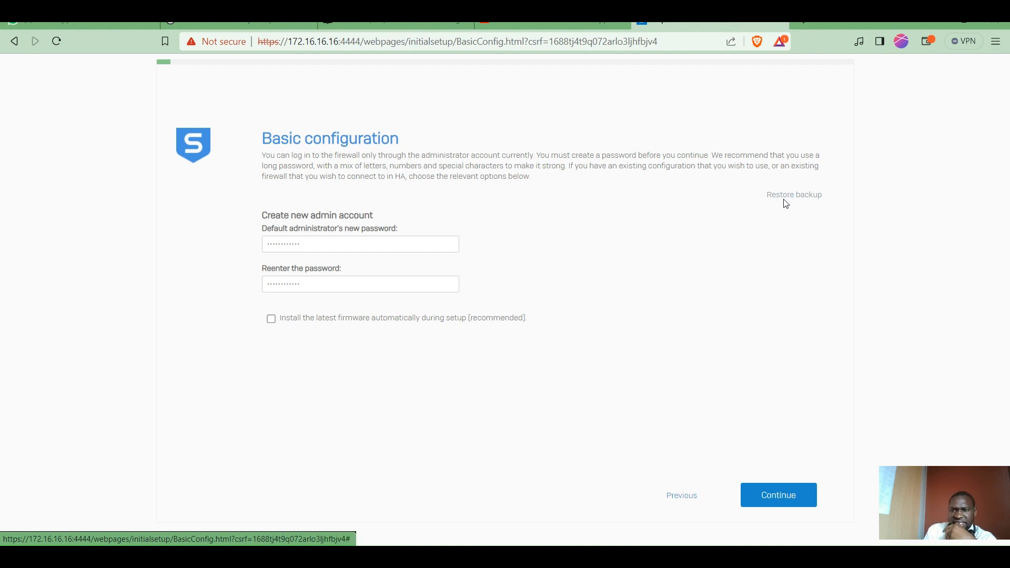
{"action": "left_click", "coordinate": [794, 203]}
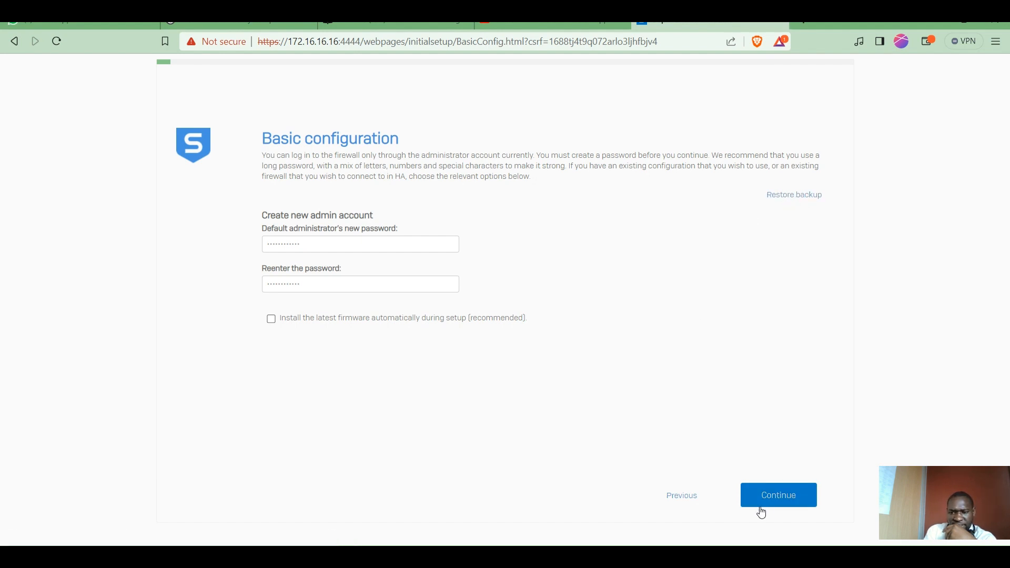
Submit the basic configuration, choose 'Continue offline', and proceed to name and time zone.
{"action": "left_click", "coordinate": [771, 493]}
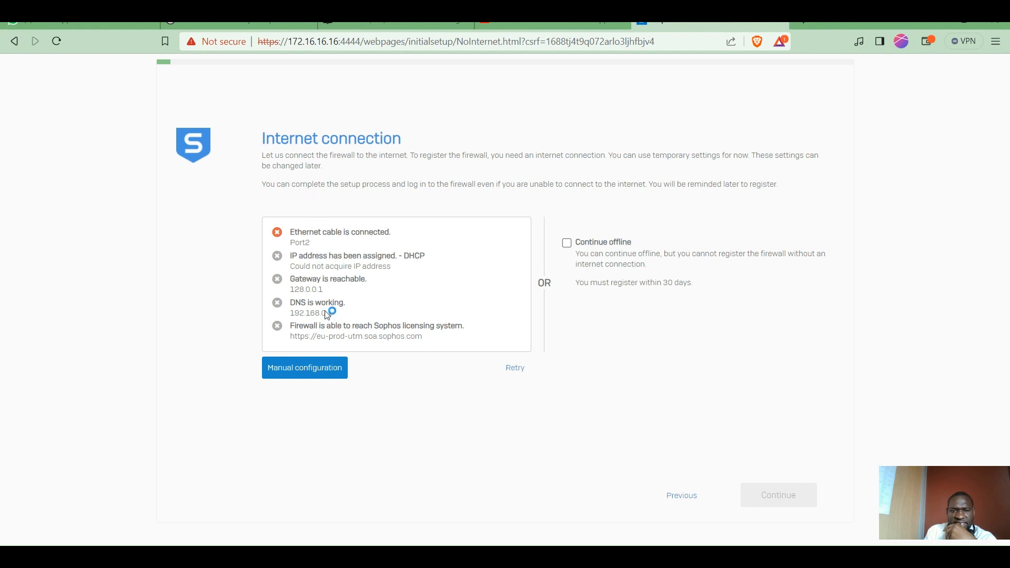
{"action": "left_click", "coordinate": [567, 243]}
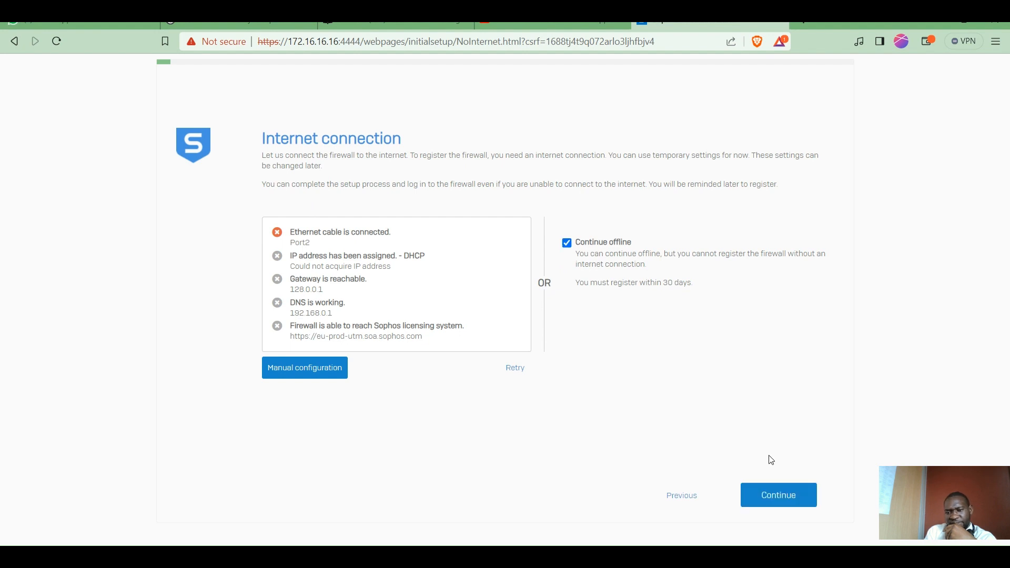
{"action": "left_click", "coordinate": [790, 504]}
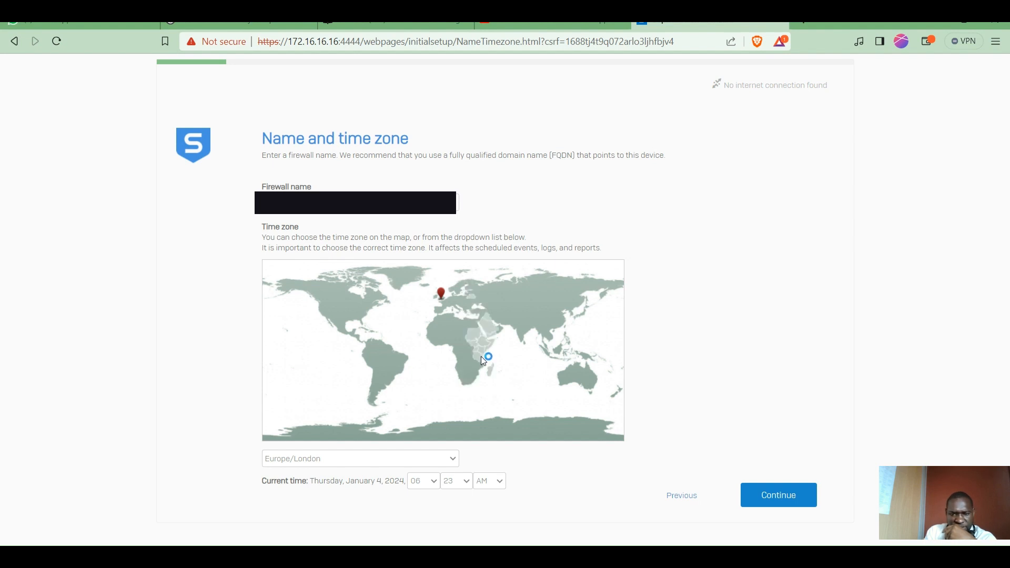
Set the firewall time zone to Africa/Nairobi and continue.
{"action": "left_click", "coordinate": [454, 462]}
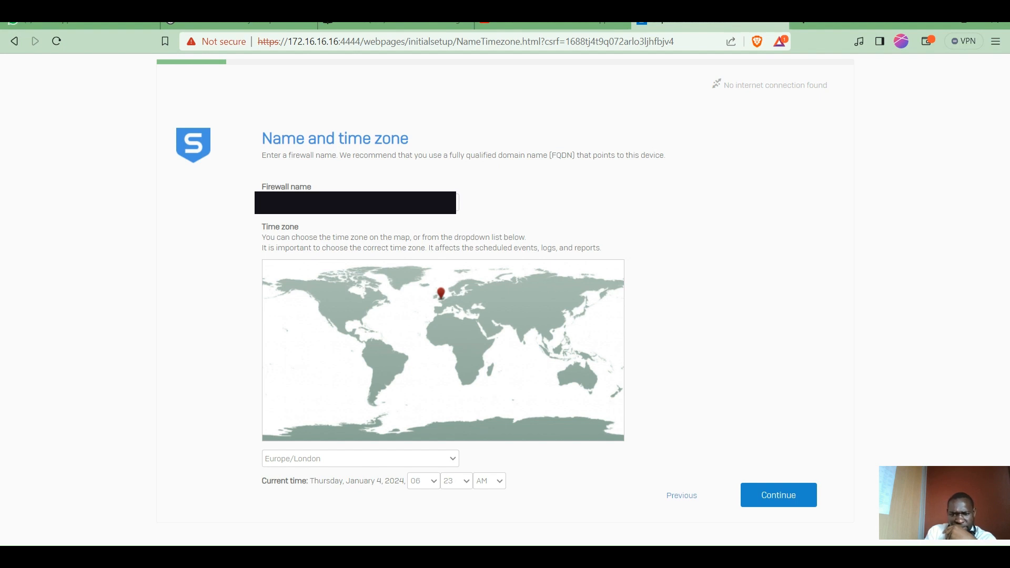
{"action": "left_click", "coordinate": [477, 353]}
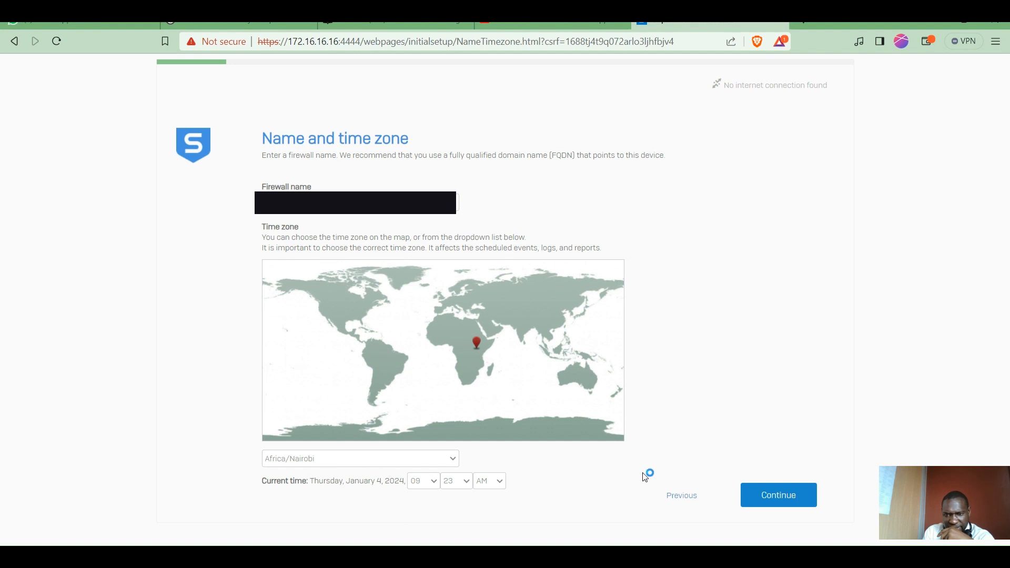
{"action": "left_click", "coordinate": [771, 496]}
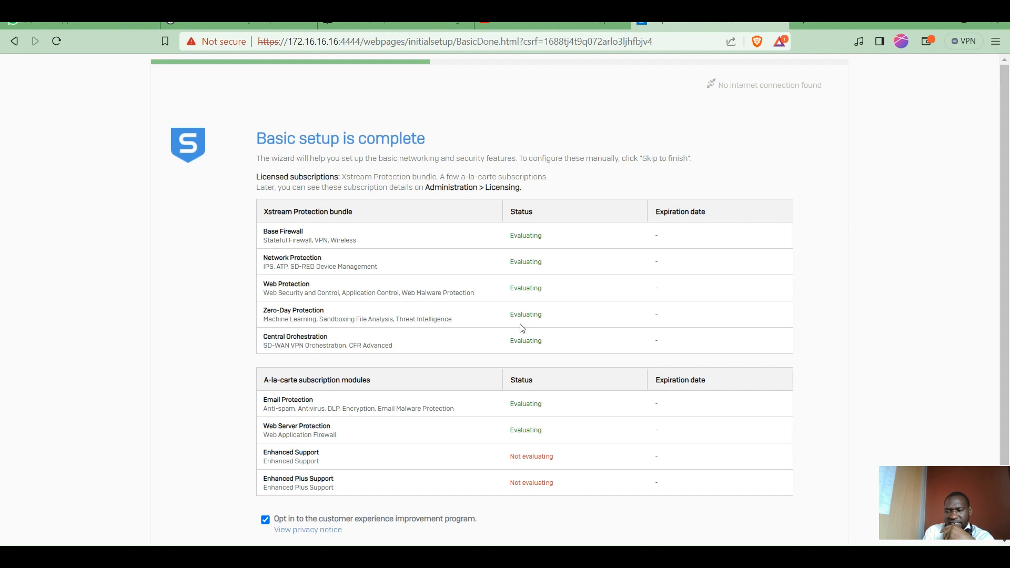
Review the subscriptions list, keep the customer experience program opt-in ticked, and continue.
{"action": "scroll", "coordinate": [710, 365], "scroll_direction": "down", "scroll_amount": 1}
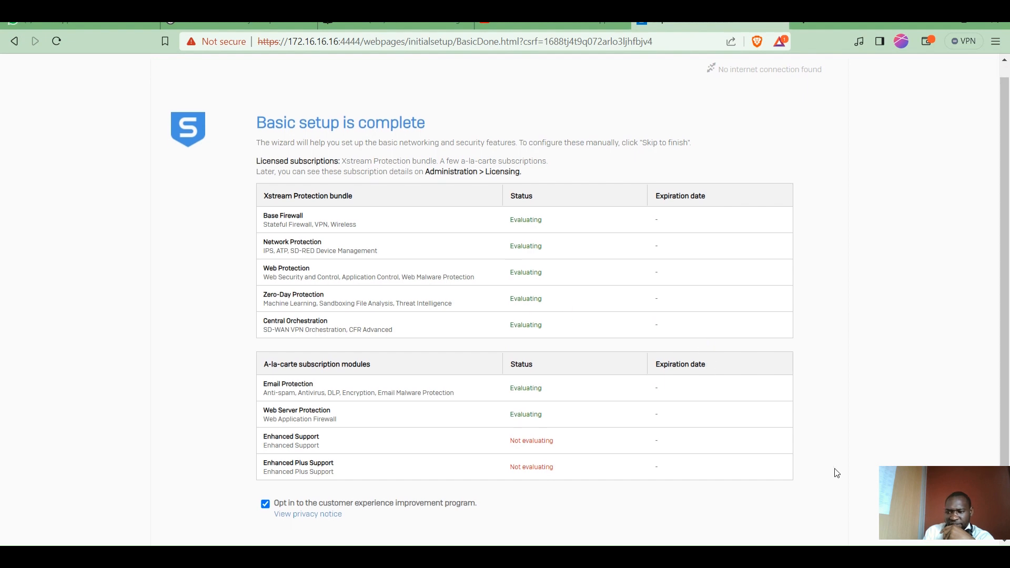
{"action": "left_click", "coordinate": [1005, 542]}
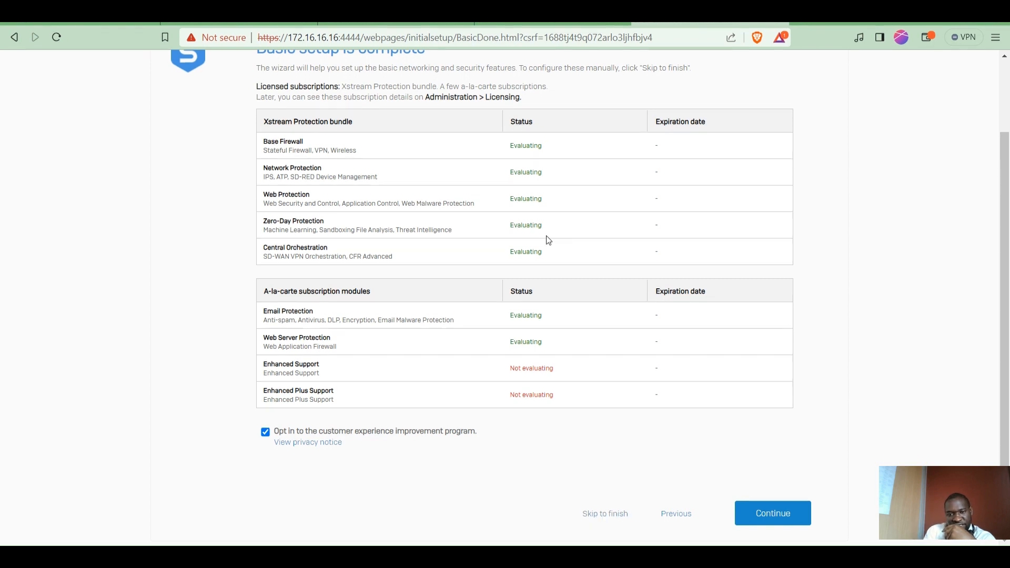
{"action": "left_click", "coordinate": [608, 514]}
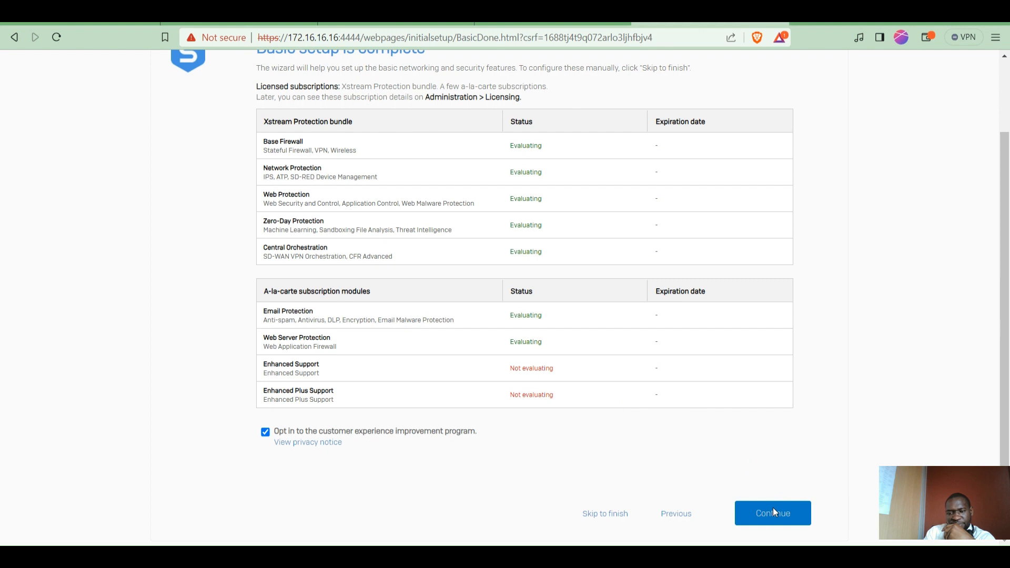
{"action": "left_click", "coordinate": [773, 509]}
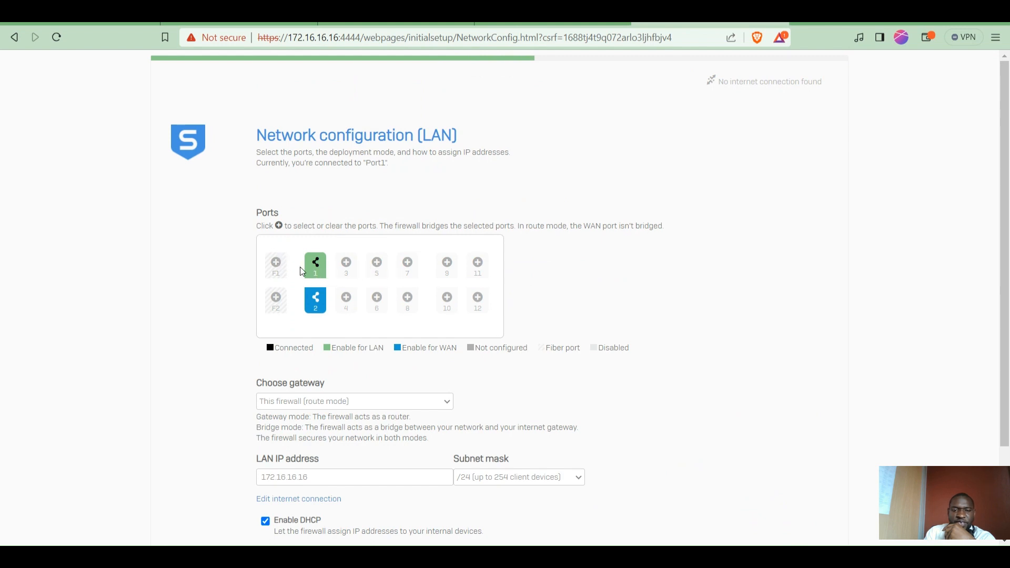
{"action": "left_click", "coordinate": [350, 269]}
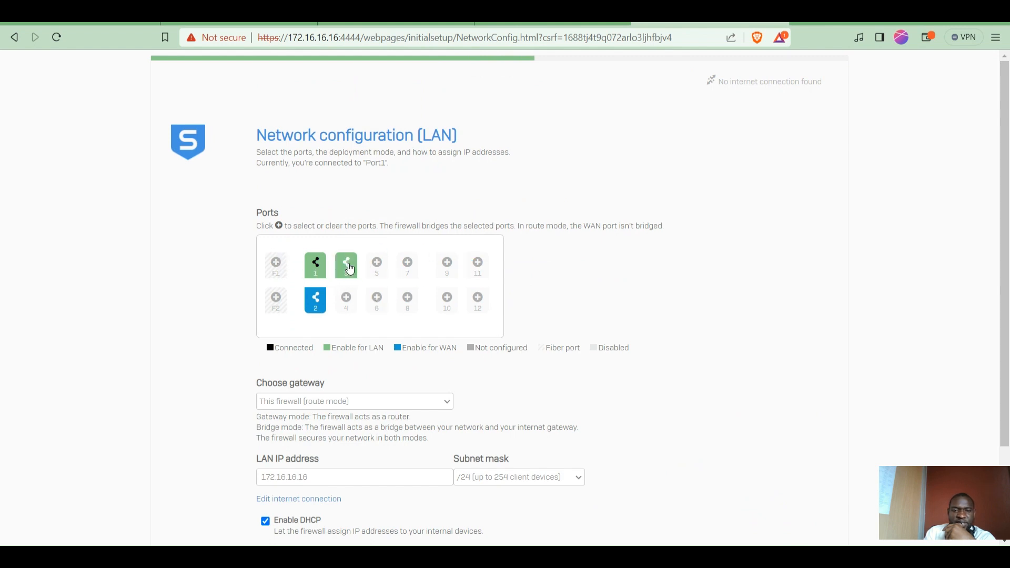
{"action": "left_click", "coordinate": [377, 269]}
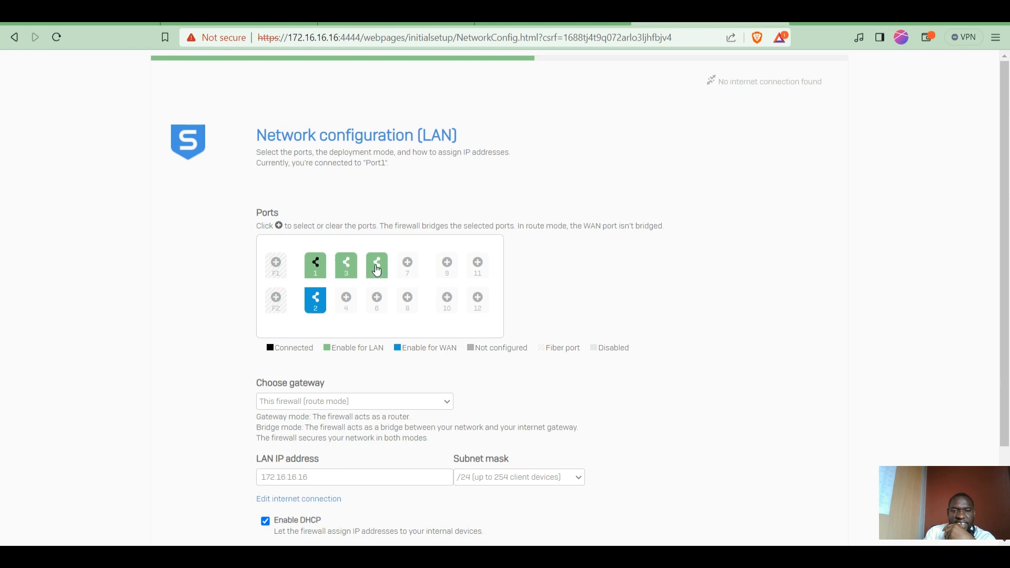
{"action": "left_click", "coordinate": [409, 270]}
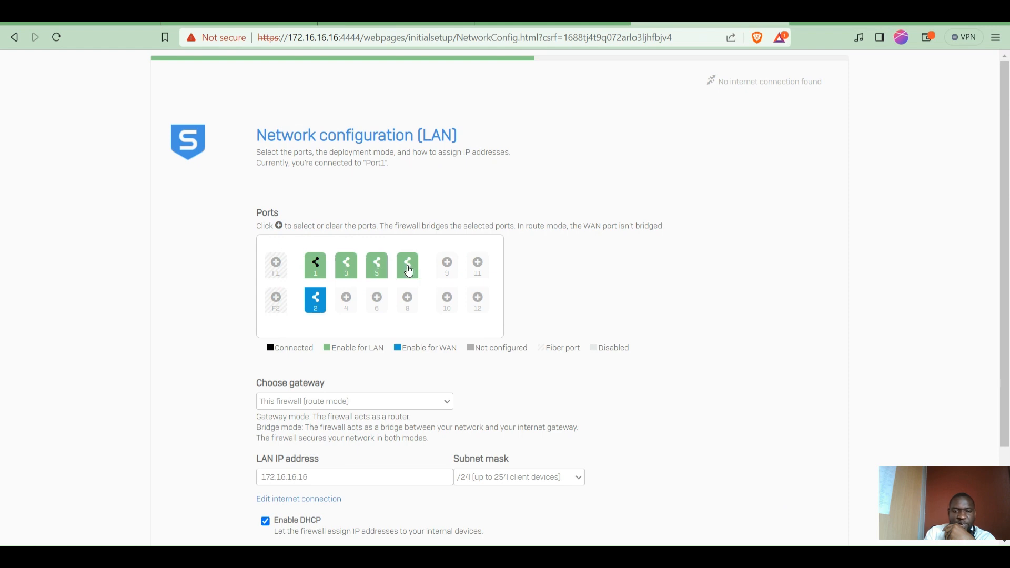
{"action": "left_click", "coordinate": [377, 266]}
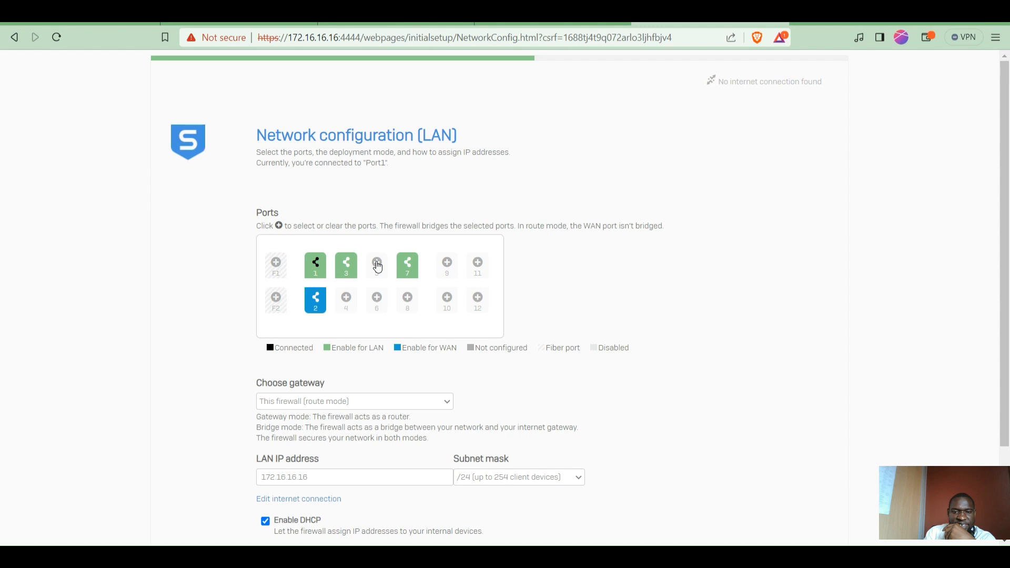
{"action": "left_click", "coordinate": [407, 271]}
{"action": "left_click", "coordinate": [343, 268]}
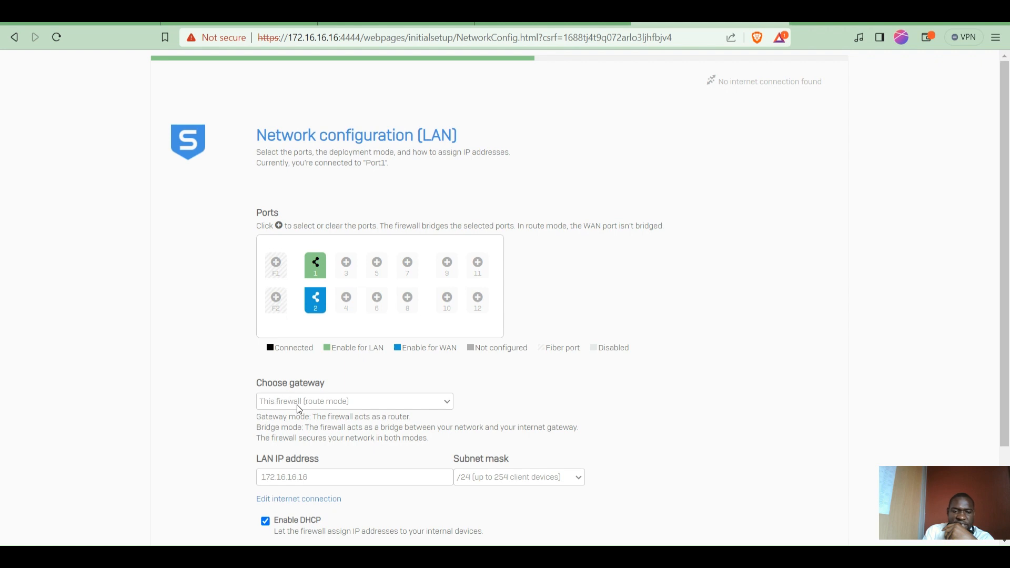
Keep the gateway on 'This firewall (route mode)' and review the LAN settings below.
{"action": "left_click", "coordinate": [360, 402]}
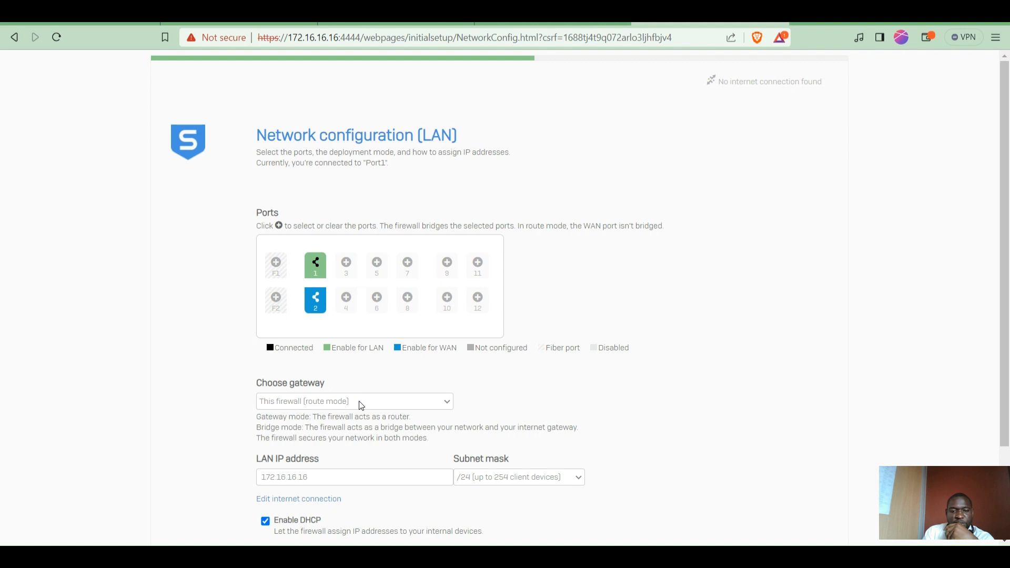
{"action": "left_click", "coordinate": [447, 402]}
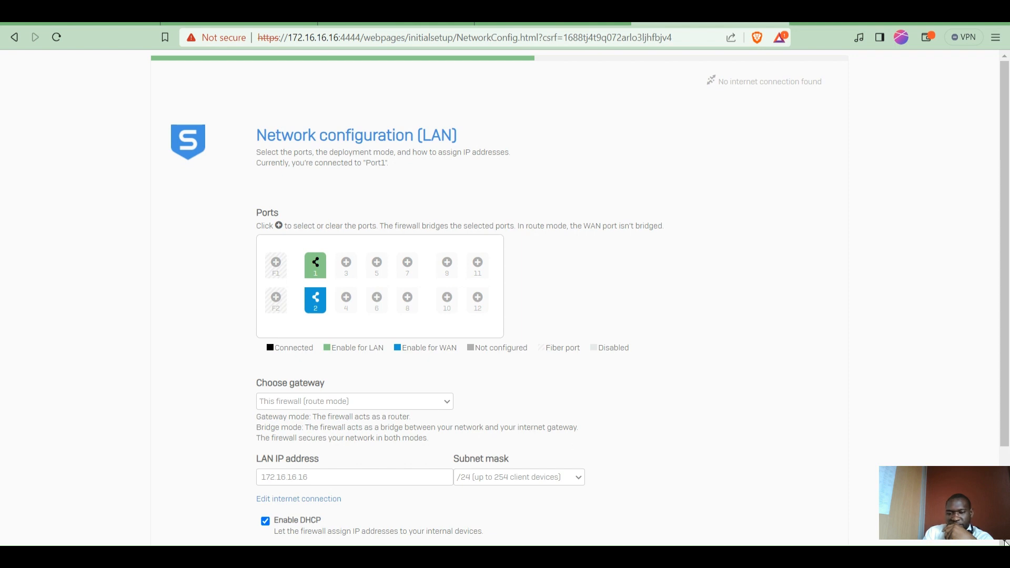
{"action": "scroll", "coordinate": [466, 434], "scroll_direction": "down", "scroll_amount": 2}
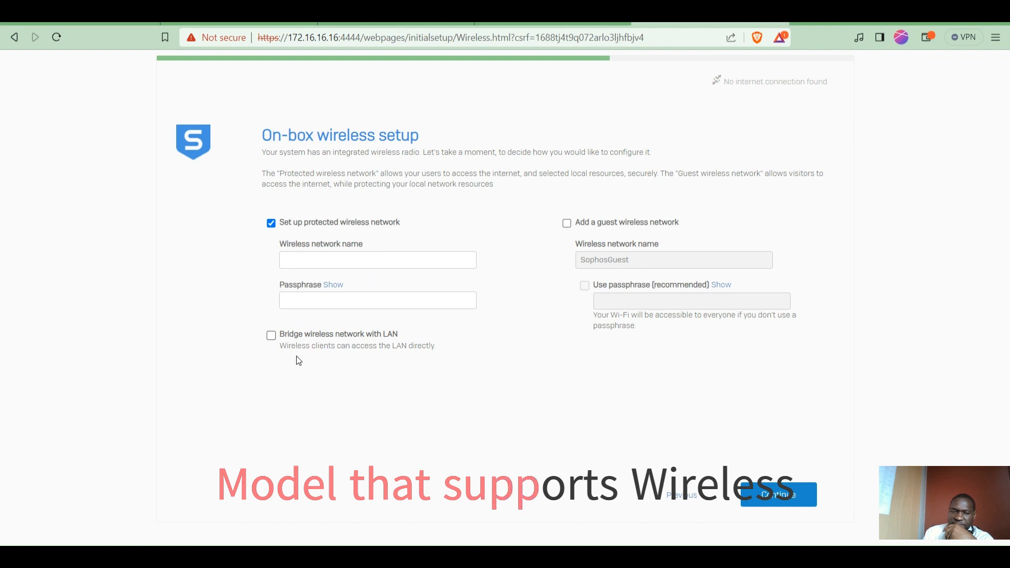
Leave 'Set up protected wireless network' unticked and continue to network protection.
{"action": "left_click", "coordinate": [271, 224]}
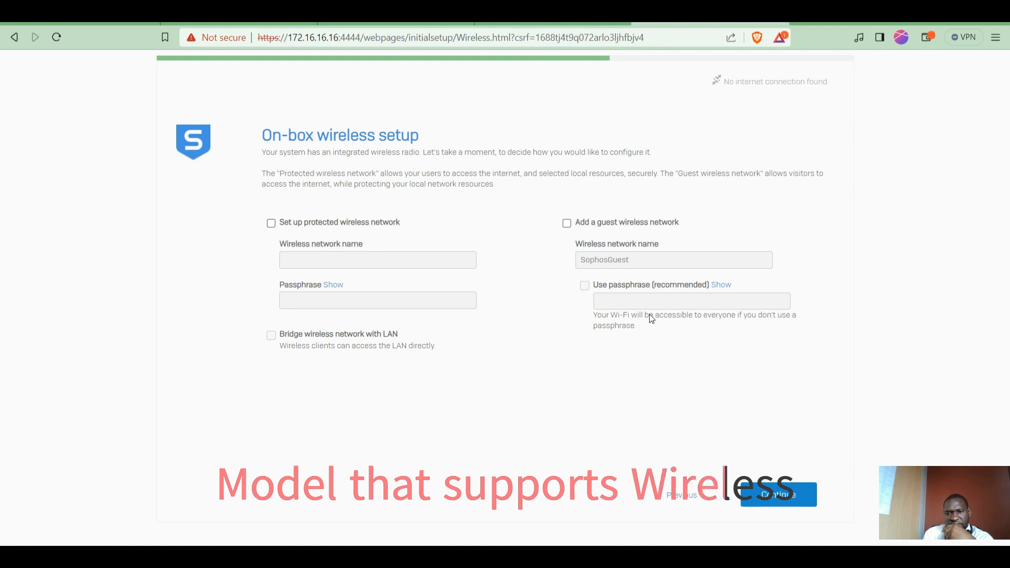
{"action": "left_click", "coordinate": [784, 495]}
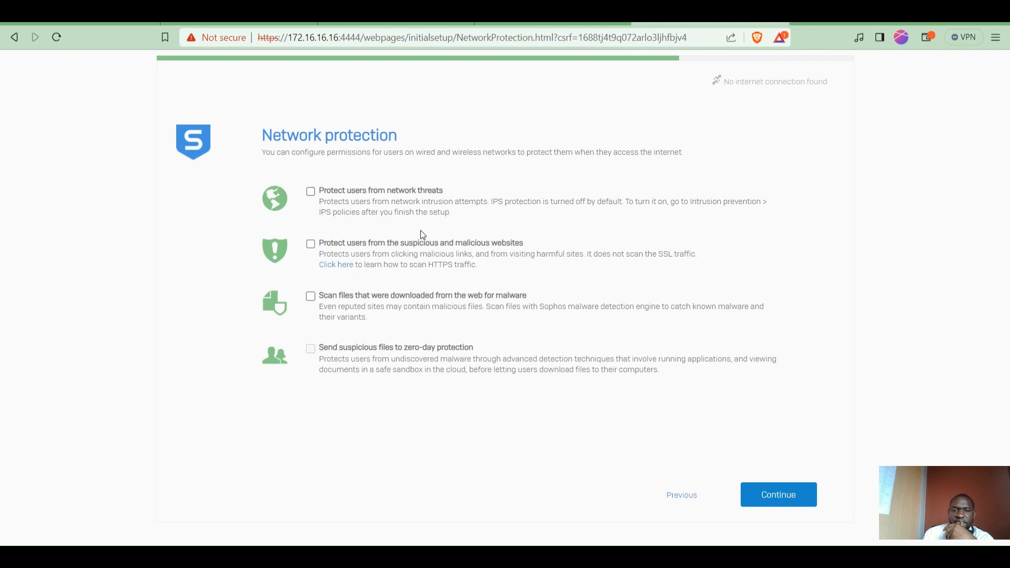
Tick 'Protect users from network threats' and continue to notifications and backups.
{"action": "left_click", "coordinate": [311, 194]}
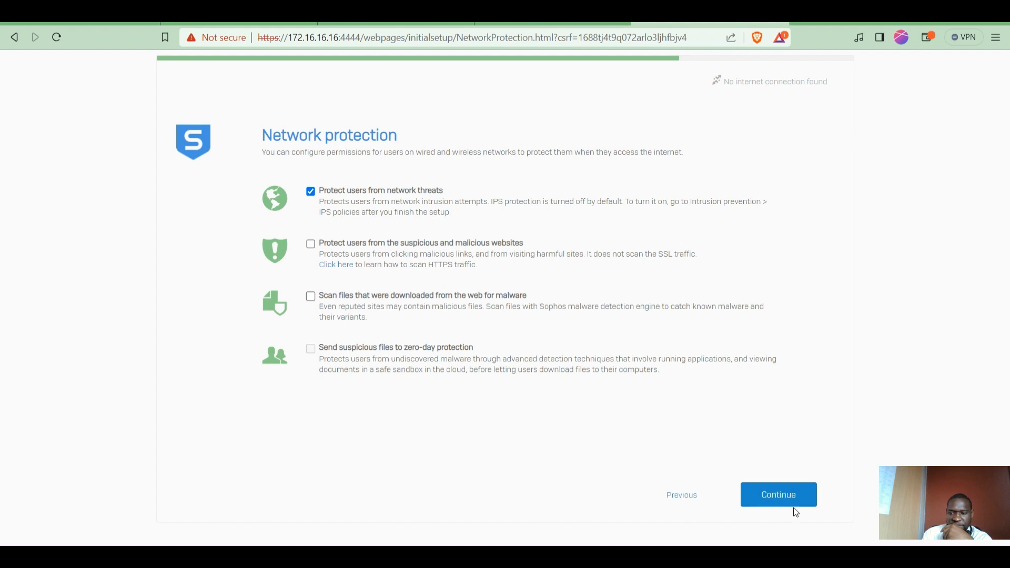
{"action": "left_click", "coordinate": [780, 492]}
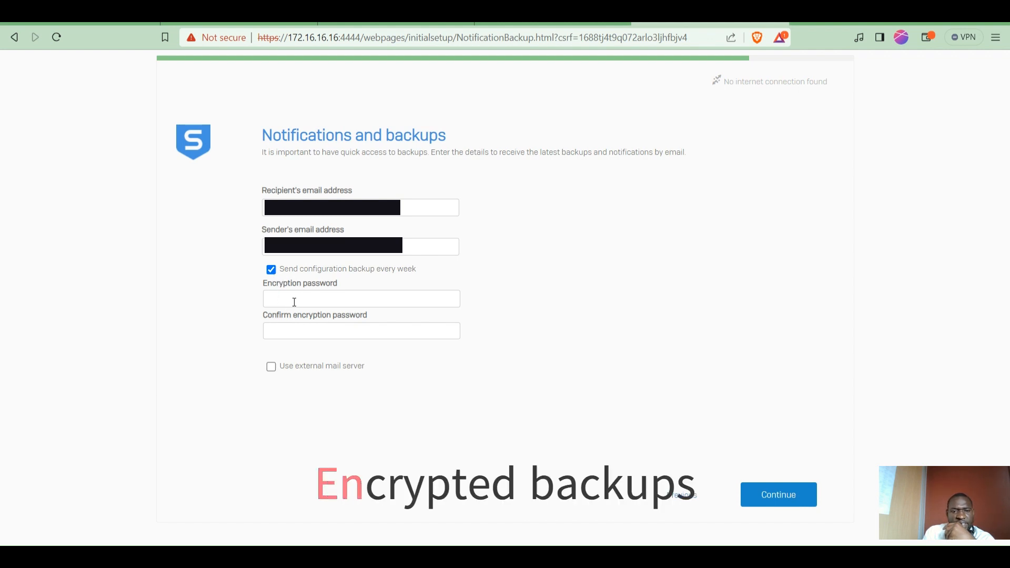
Disable the weekly configuration backup e-mail and continue to the Configuration summary.
{"action": "left_click", "coordinate": [271, 270]}
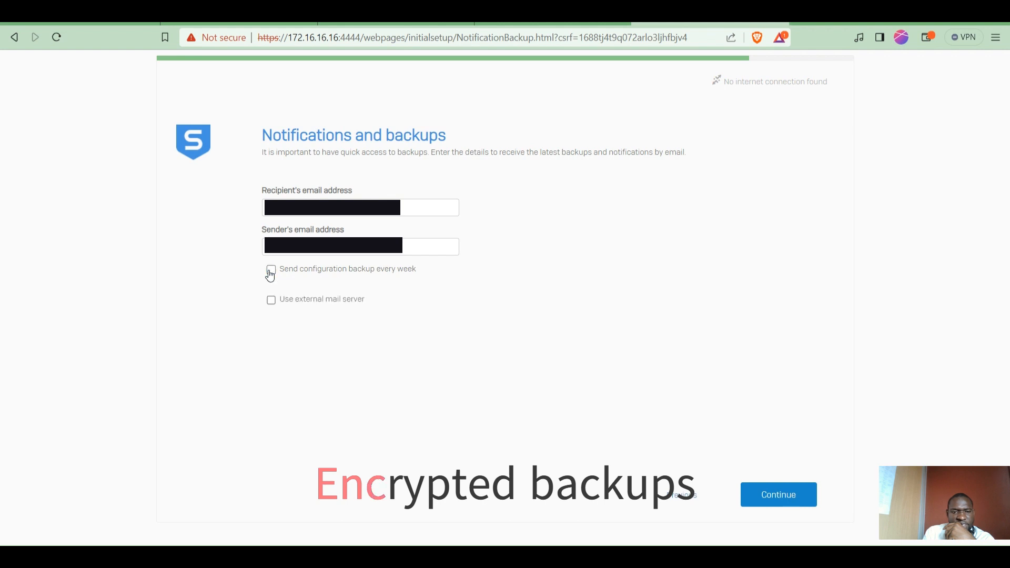
{"action": "left_click", "coordinate": [270, 272]}
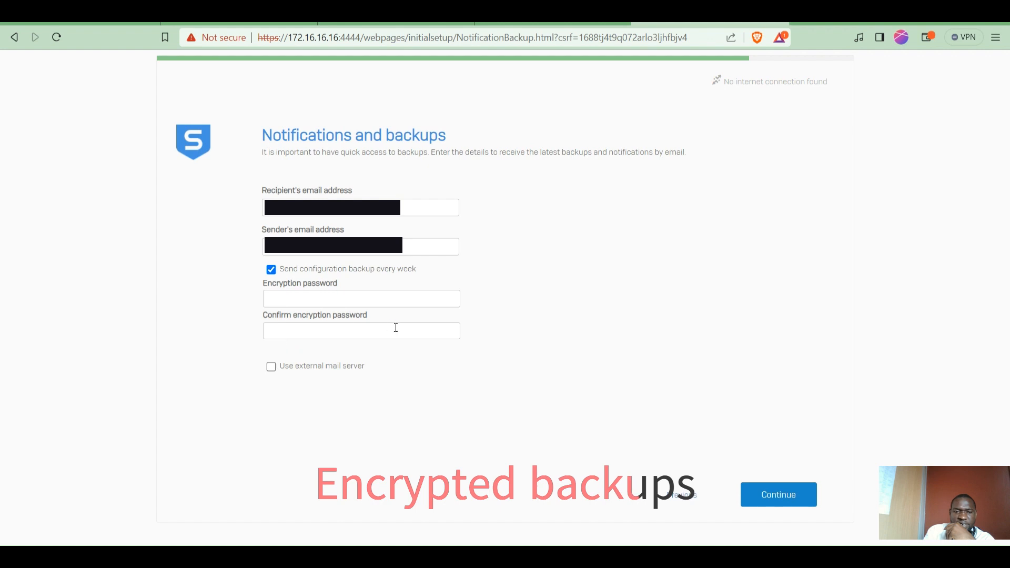
{"action": "left_click", "coordinate": [272, 270]}
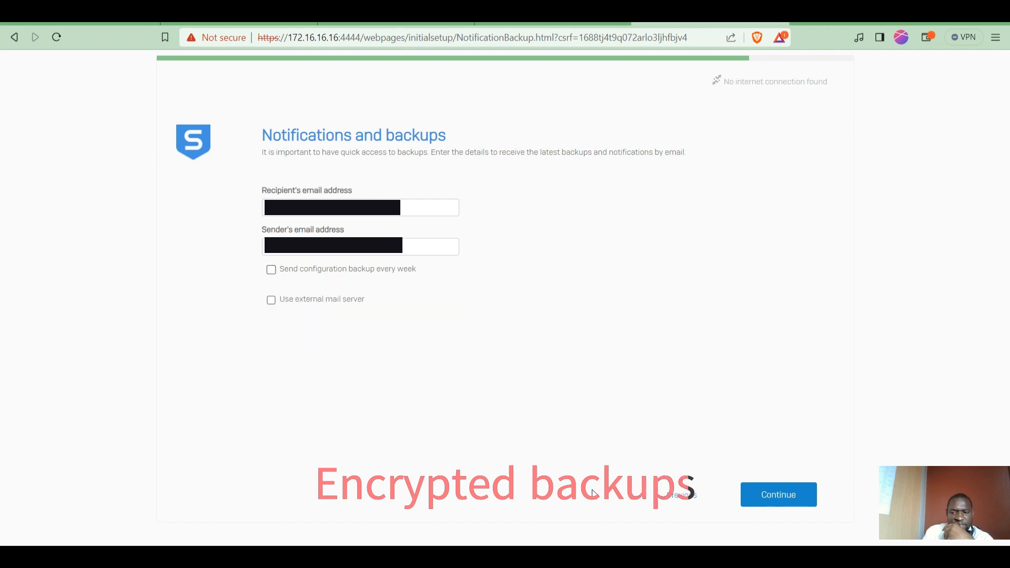
{"action": "left_click", "coordinate": [778, 496]}
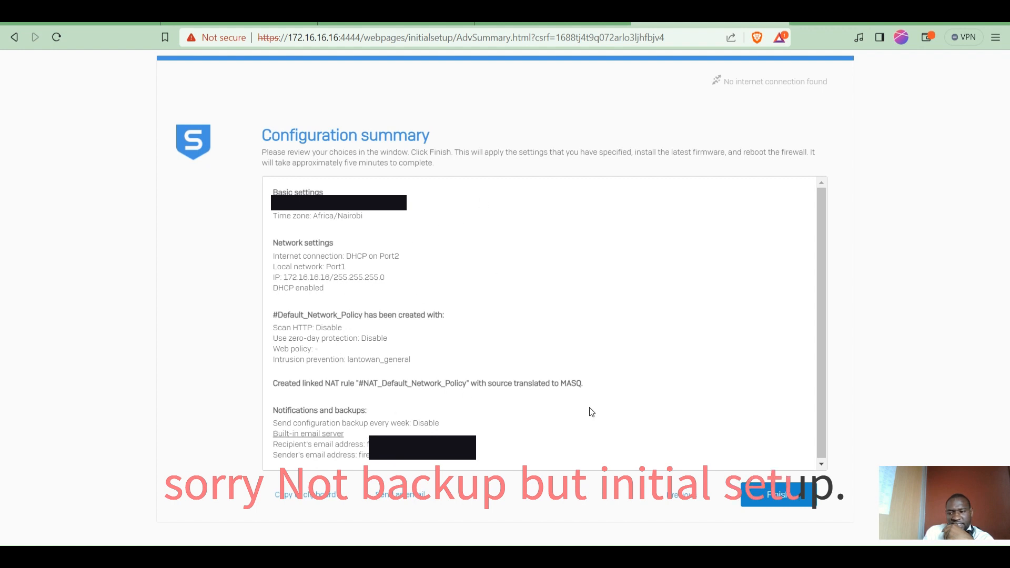
Finish the wizard so the firewall applies the configuration, restarts and shows its login page.
{"action": "left_click", "coordinate": [766, 497]}
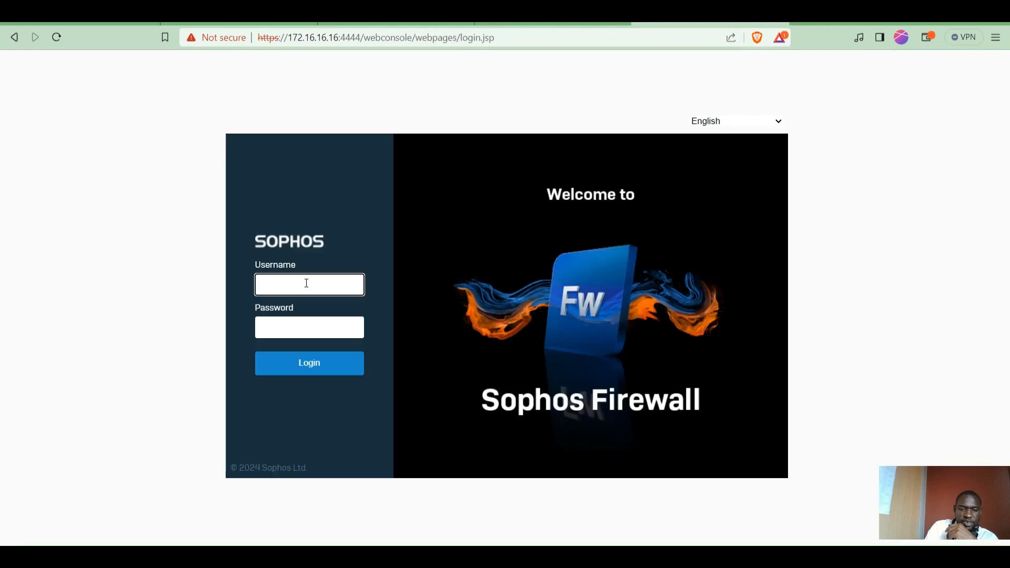
Enter the administrator username on the login page, then move to the Password field.
{"action": "type", "text": "dmin"}
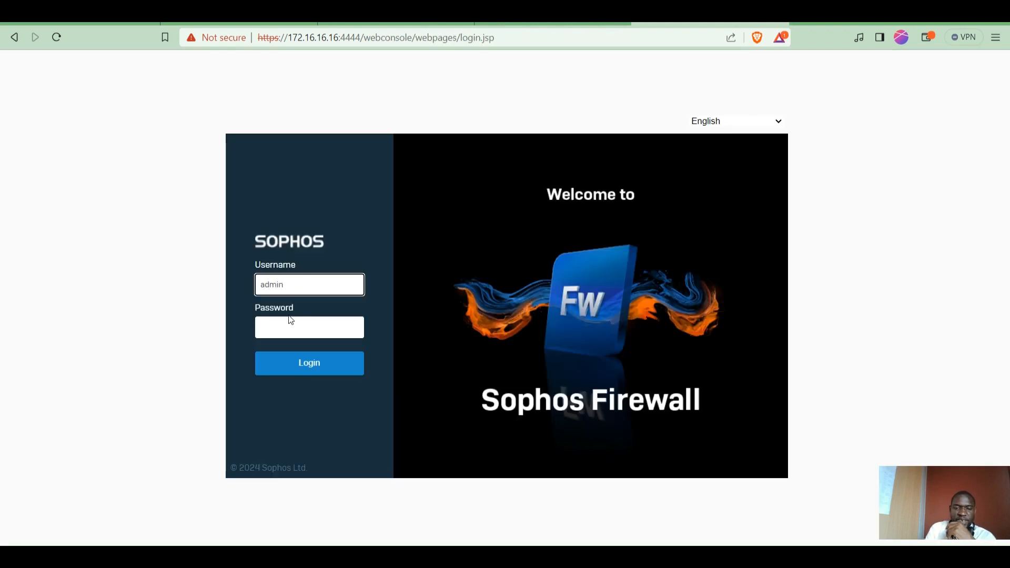
{"action": "left_click", "coordinate": [283, 331]}
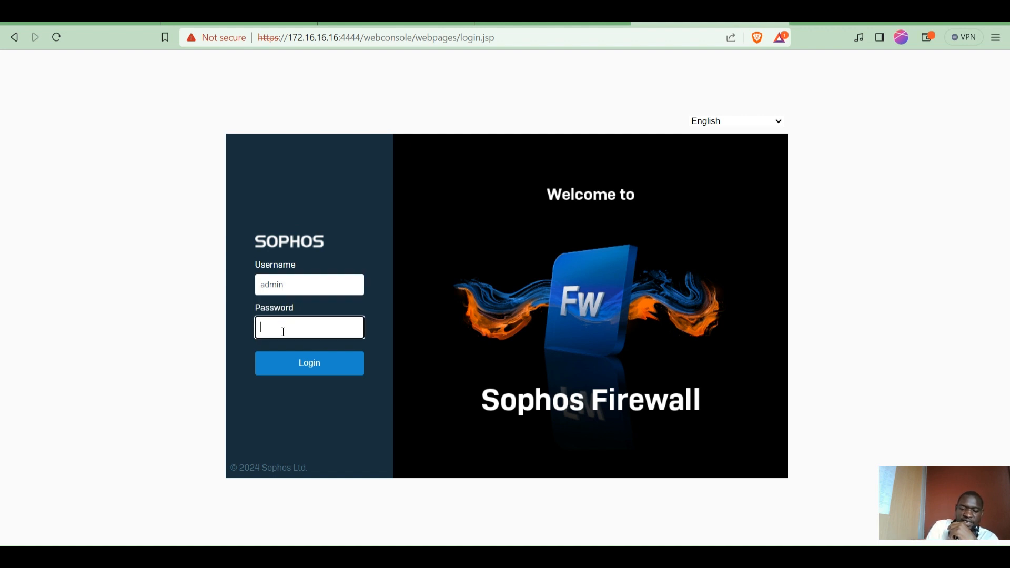